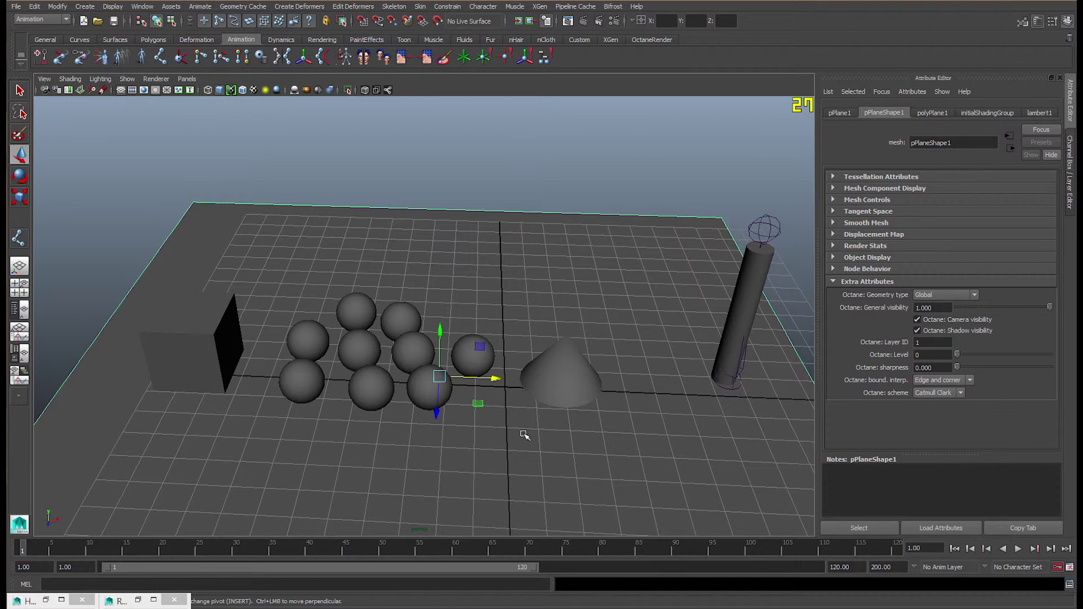
Switch the renderer to OctaneRender and set its Animation mode to Movable proxies
left_click(614, 21)
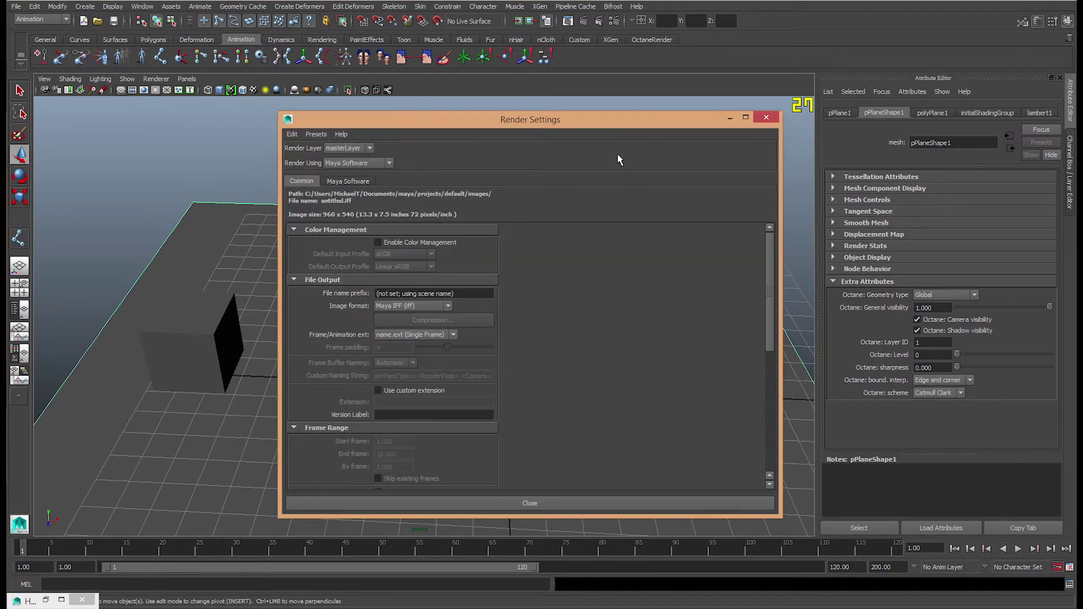
left_click(388, 163)
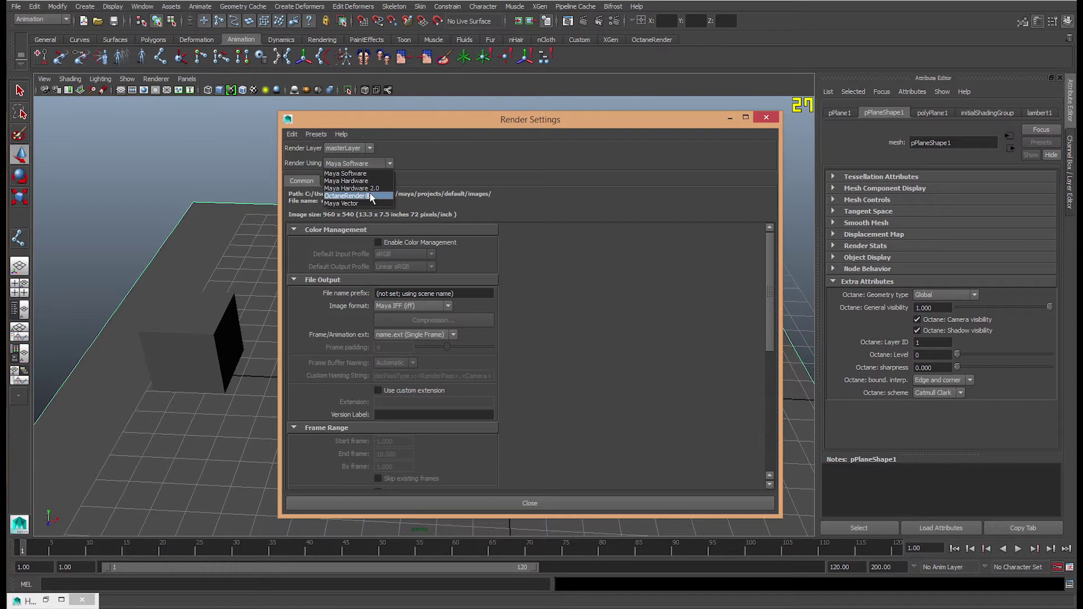
left_click(353, 204)
left_click(355, 182)
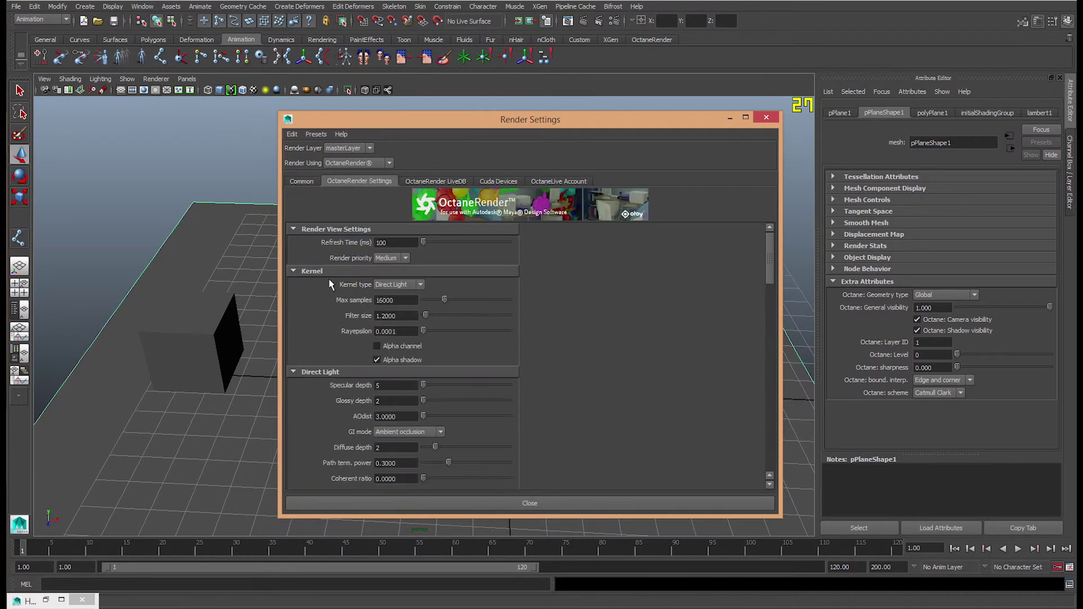
scroll(328, 278, "down", 5)
left_click(398, 273)
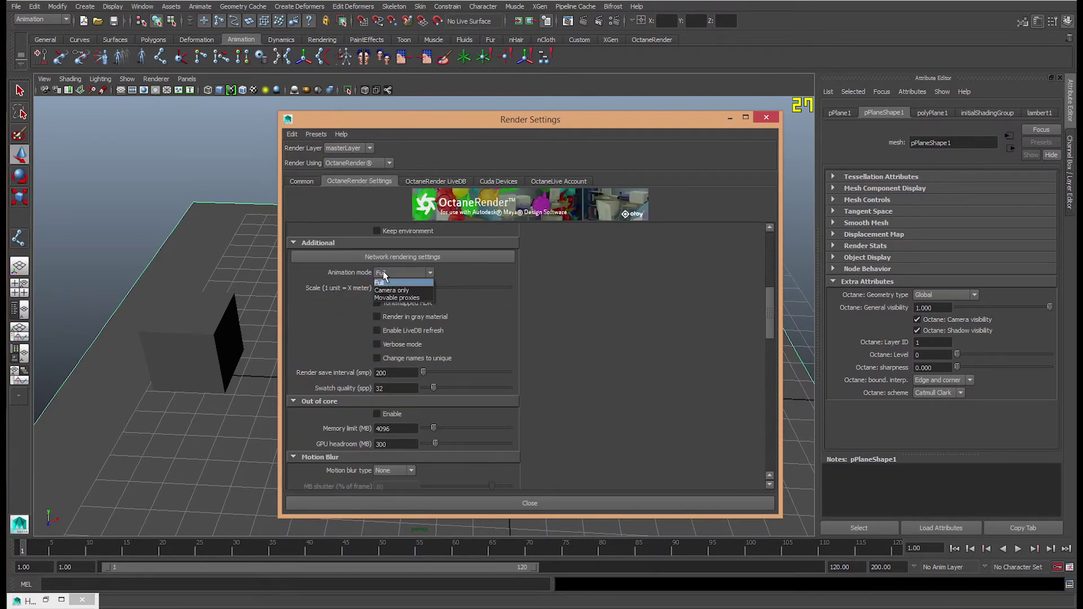
left_click(411, 298)
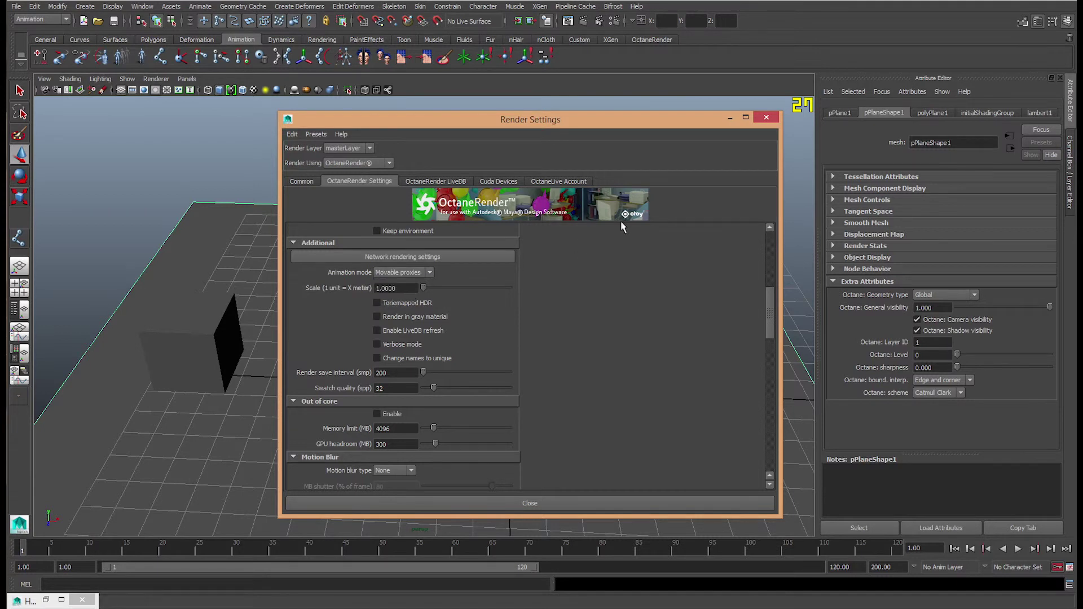
Close the render settings and keep the cube's Octane geometry type on Global
left_click(763, 120)
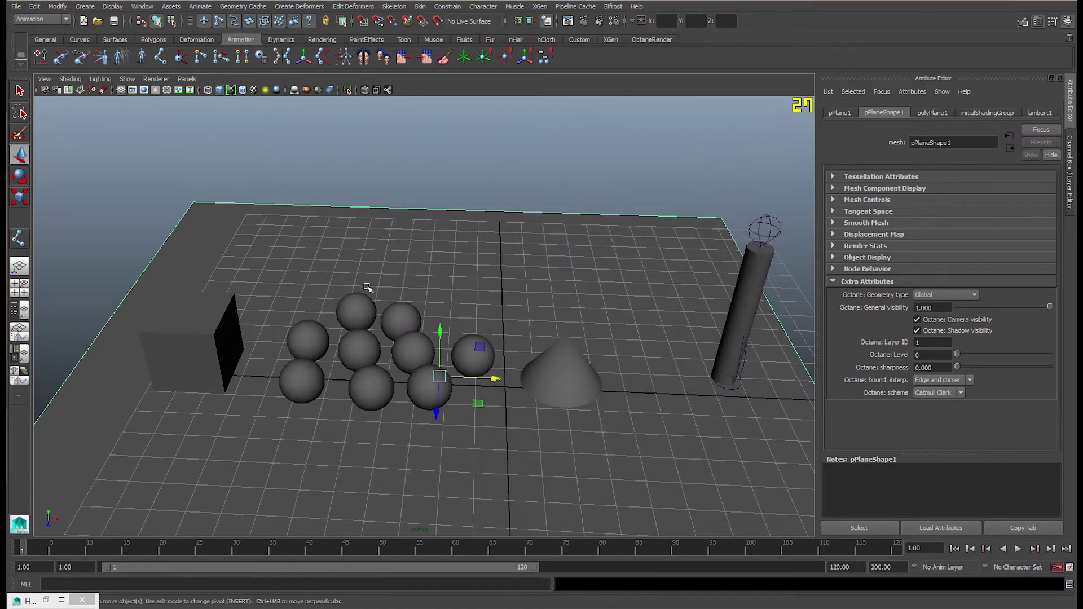
left_click(214, 312)
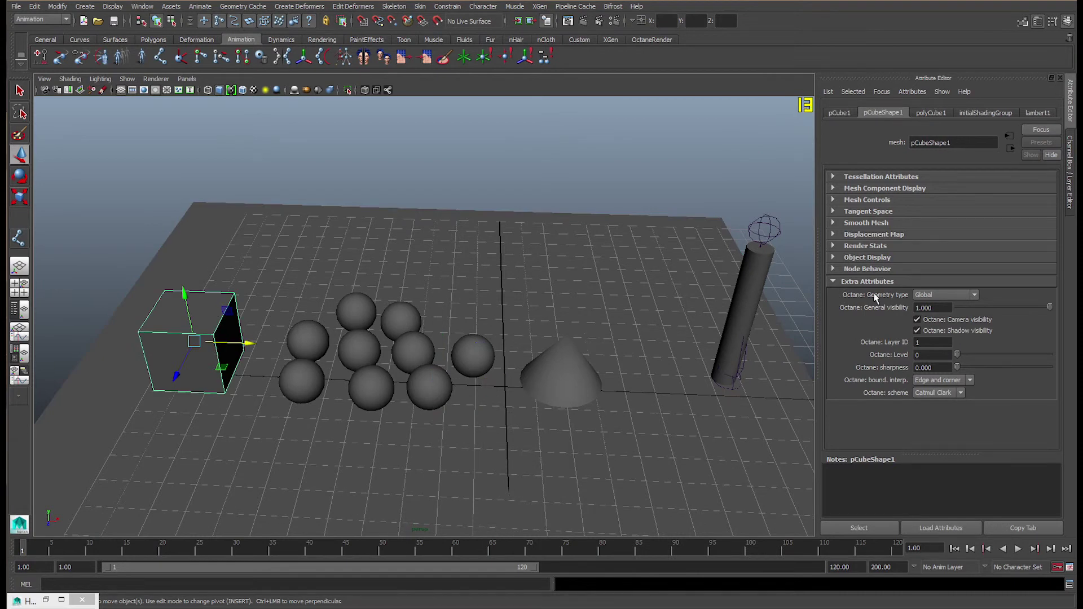
left_click(941, 298)
left_click(939, 302)
Set the Octane geometry type to Scatter on the lower-left sphere and the next few spheres
left_click(302, 375)
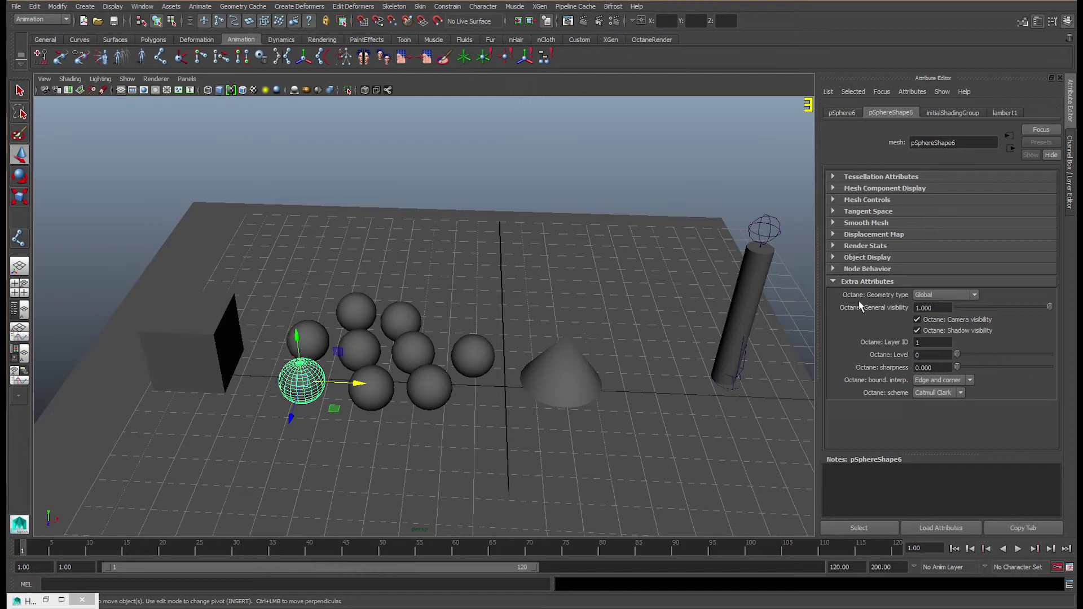
left_click(937, 296)
left_click(937, 313)
left_click(314, 334)
left_click(930, 297)
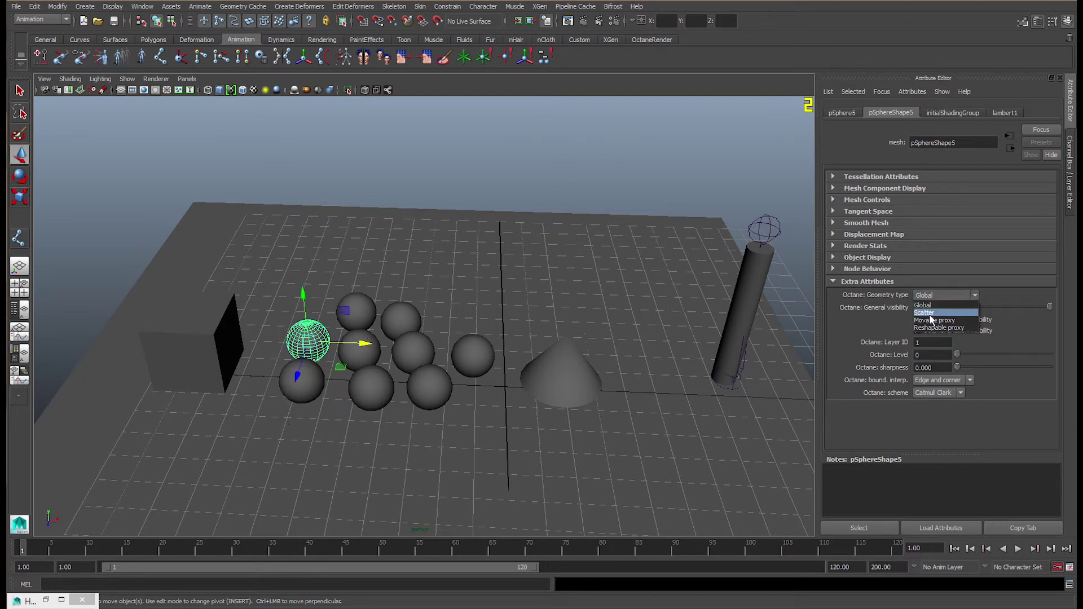
left_click(928, 305)
left_click(366, 308)
left_click(916, 295)
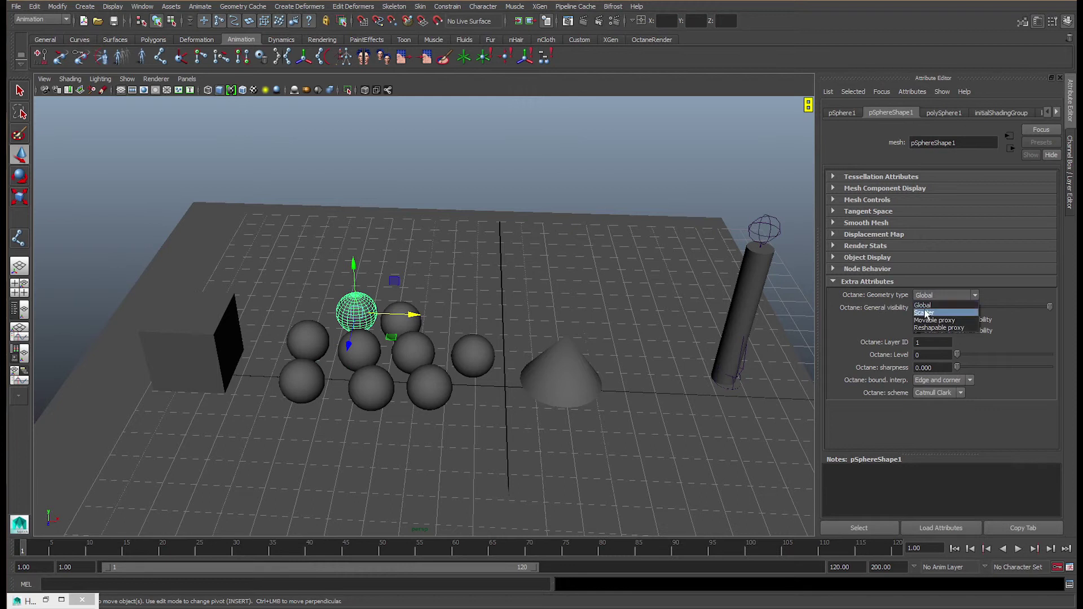
left_click(925, 307)
left_click(365, 351)
left_click(941, 296)
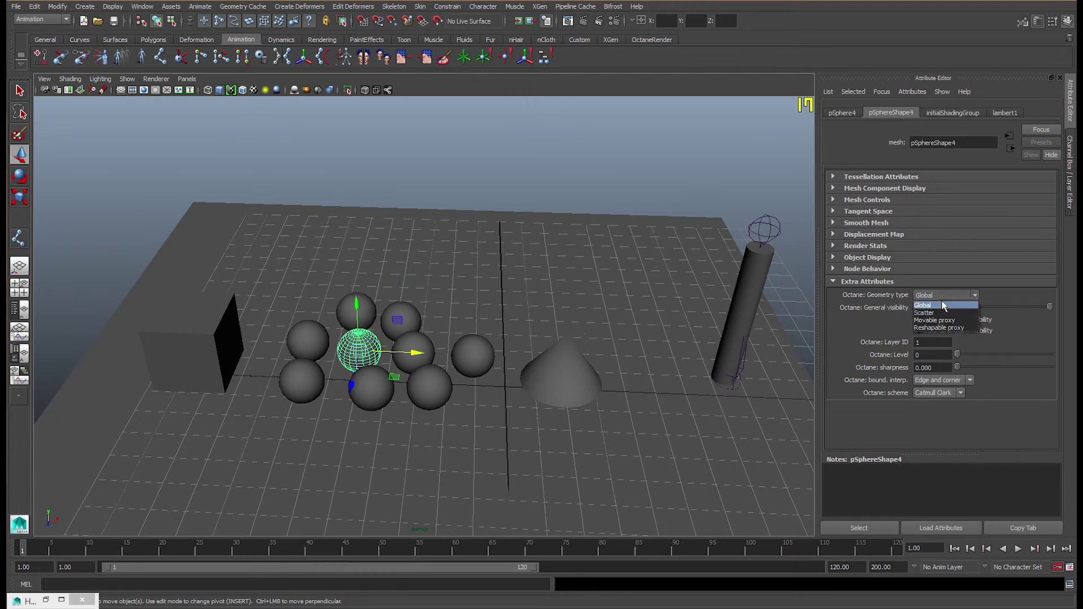
left_click(930, 304)
left_click(370, 385)
left_click(939, 295)
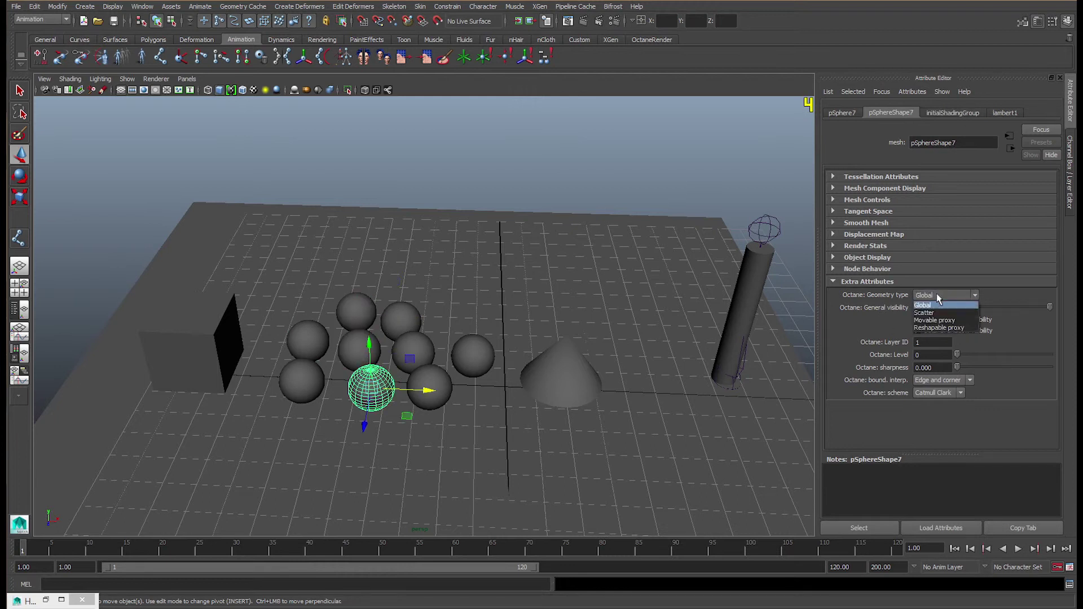
Set the remaining spheres, including pSphere2 and the last one, to Scatter geometry type
left_click(928, 305)
left_click(402, 321)
left_click(939, 295)
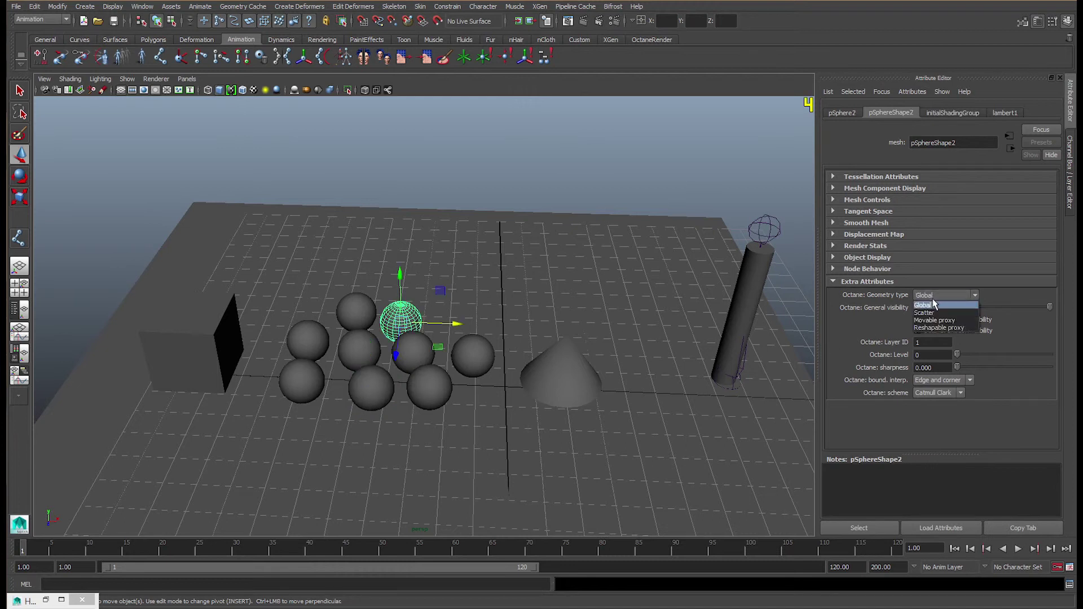
left_click(934, 319)
left_click(942, 295)
left_click(936, 312)
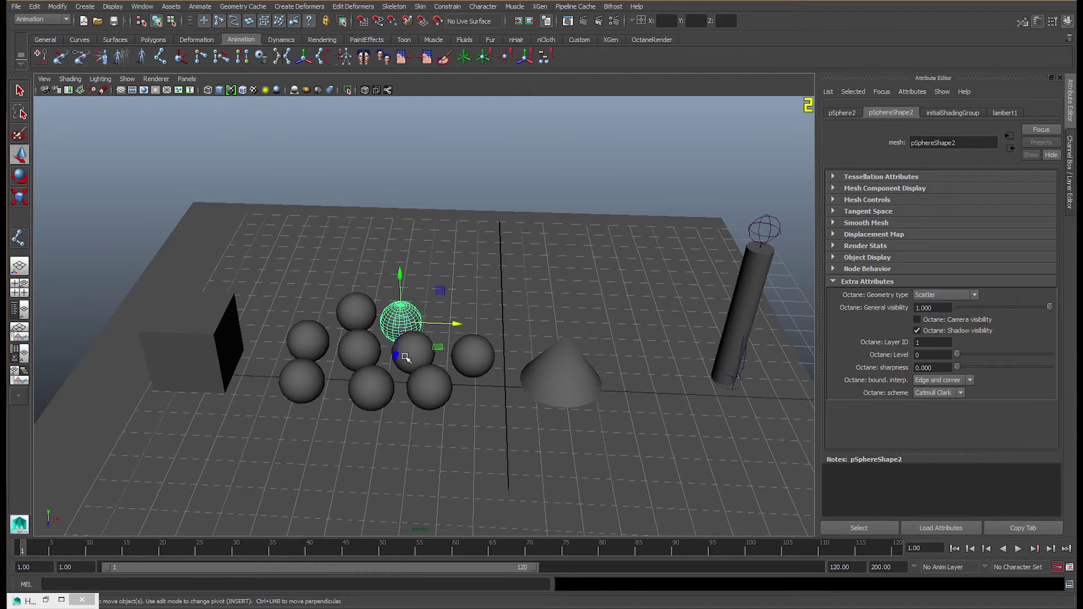
left_click(415, 353)
left_click(942, 295)
left_click(939, 312)
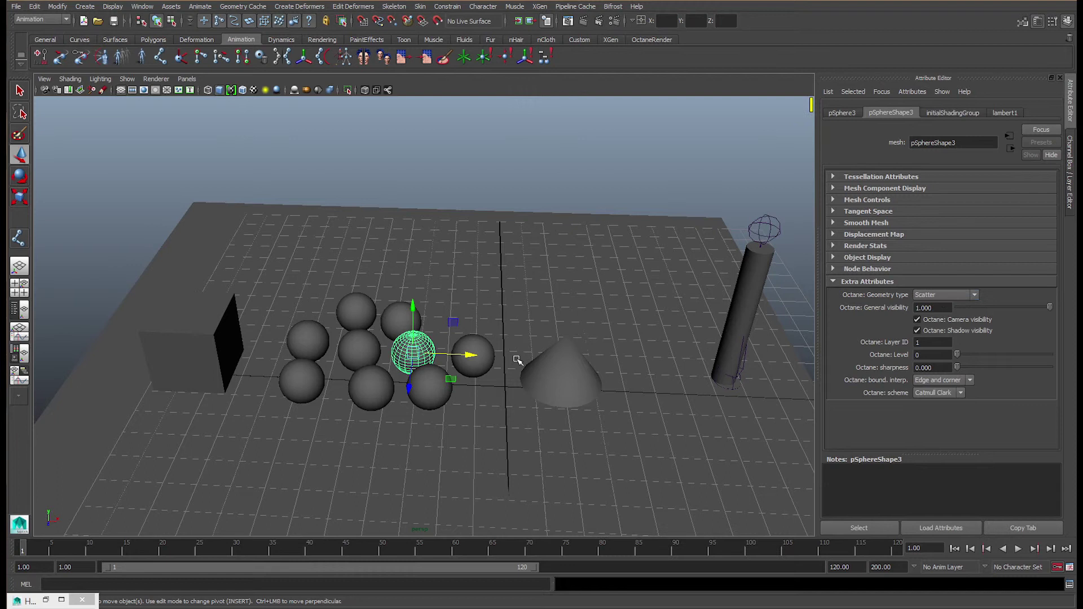
left_click(428, 397)
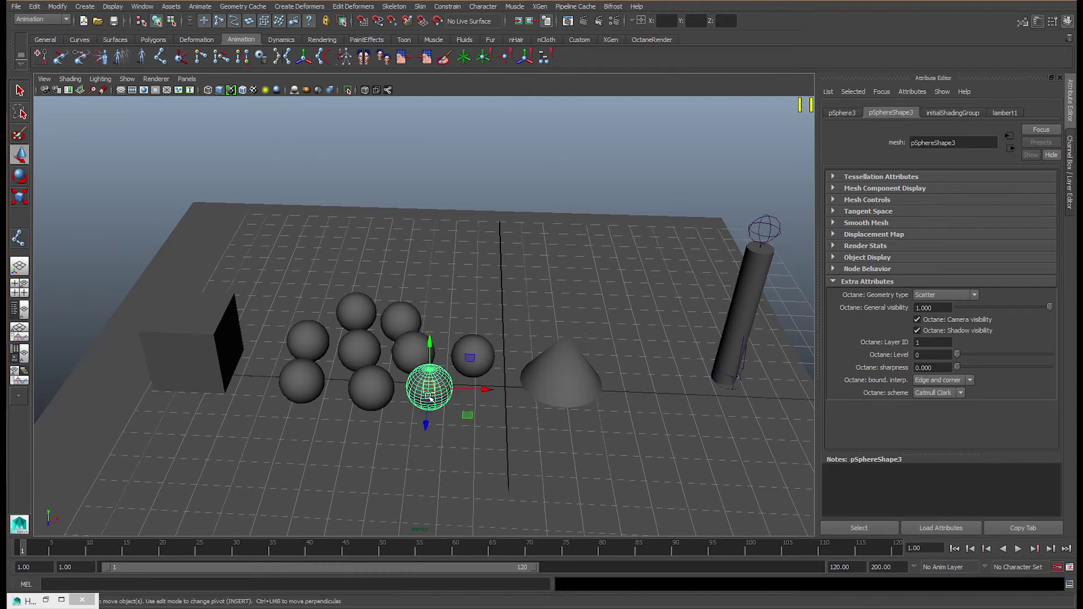
left_click(942, 295)
left_click(938, 313)
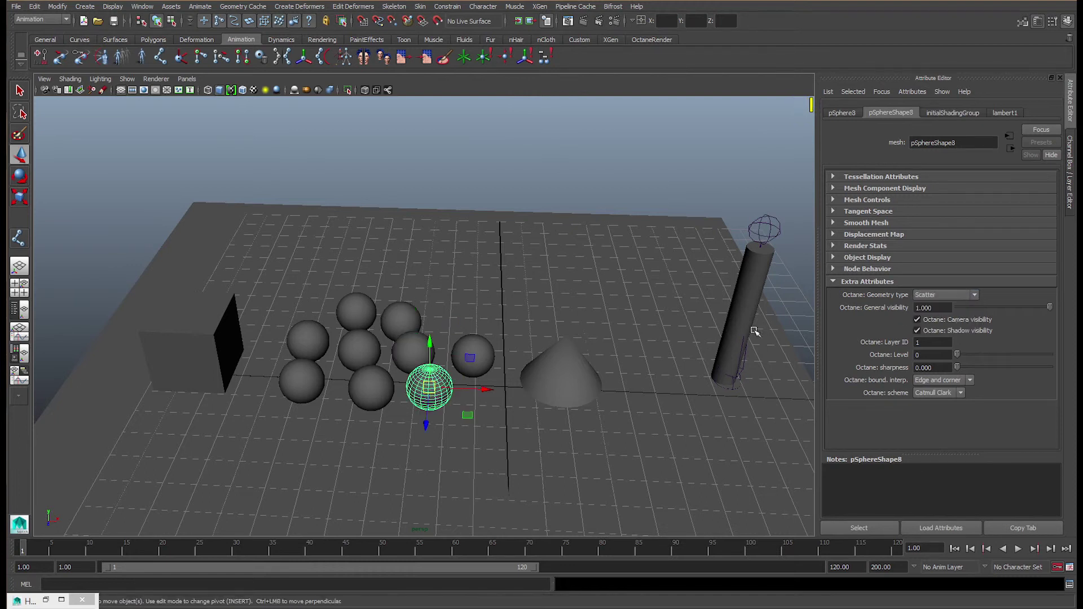
left_click(474, 351)
left_click(932, 295)
left_click(930, 312)
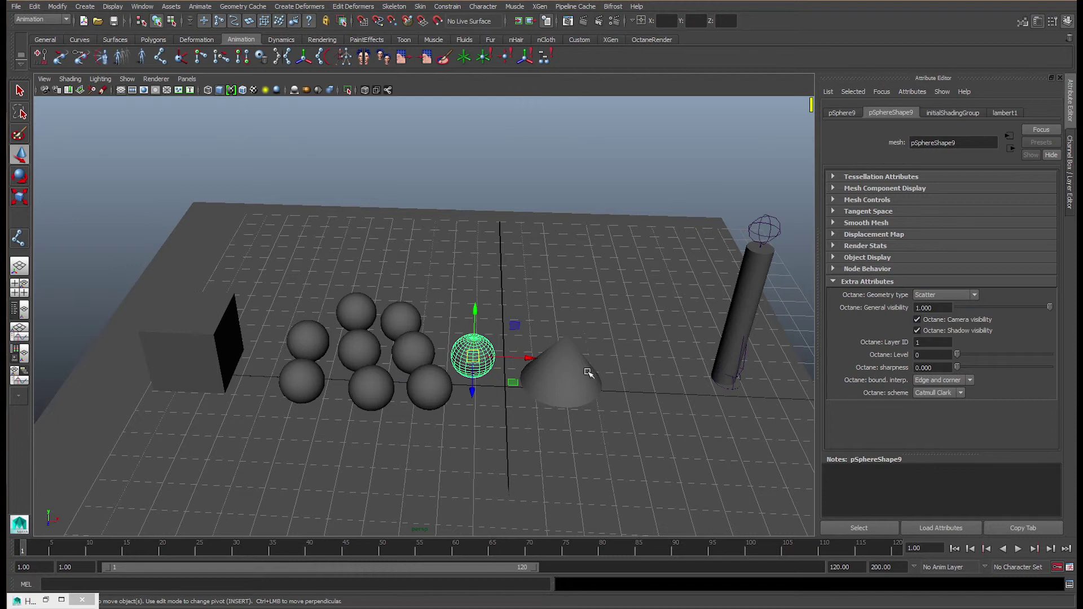
Select the cone, preview its animation, and scrub back to frame 26
left_click(584, 372)
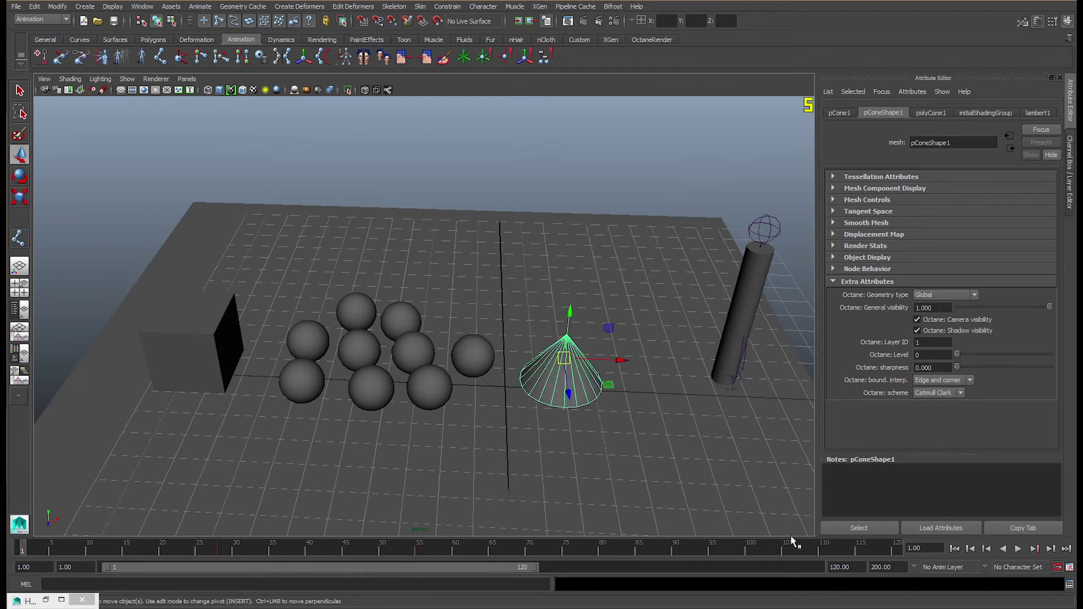
left_click(1019, 549)
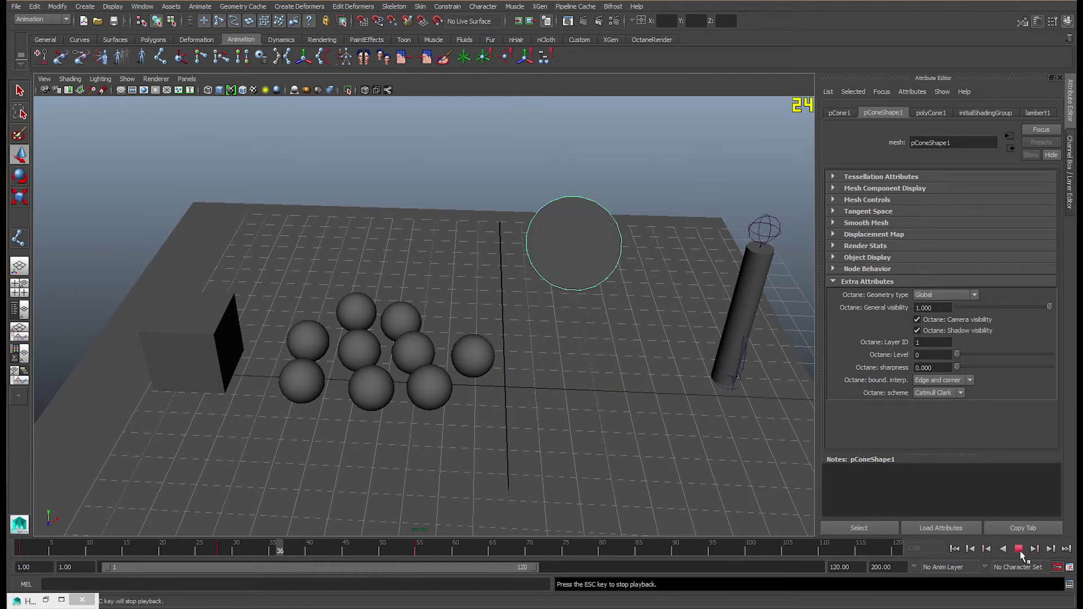
left_click(1019, 549)
left_click_drag(686, 543, 207, 548)
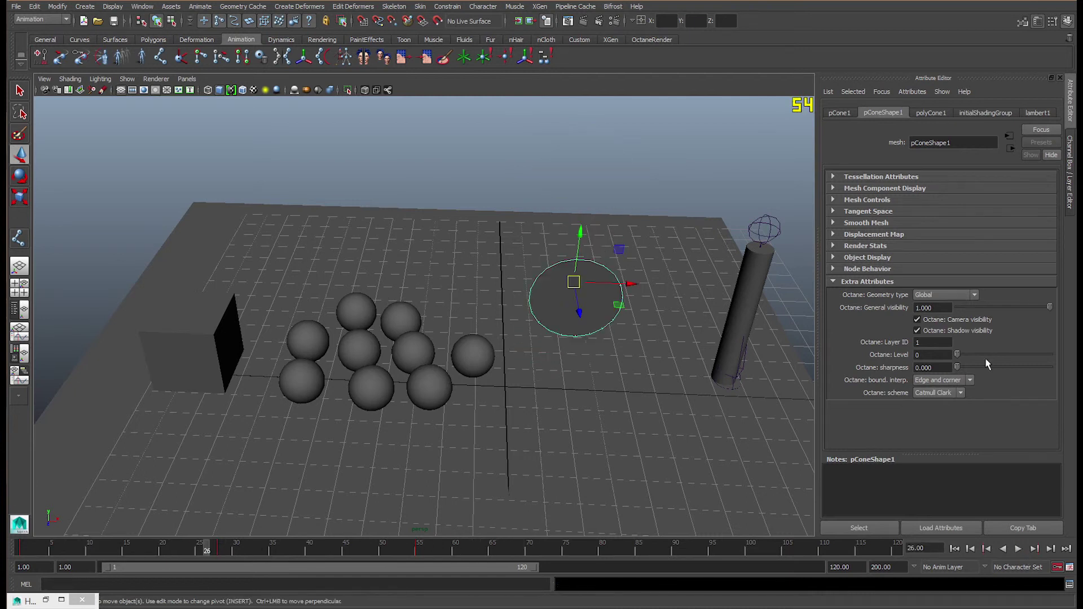
Set the cone's Octane geometry type to Movable proxy and replay the animation from frame 1
left_click(941, 294)
left_click(939, 317)
left_click(77, 548)
key("alt+v")
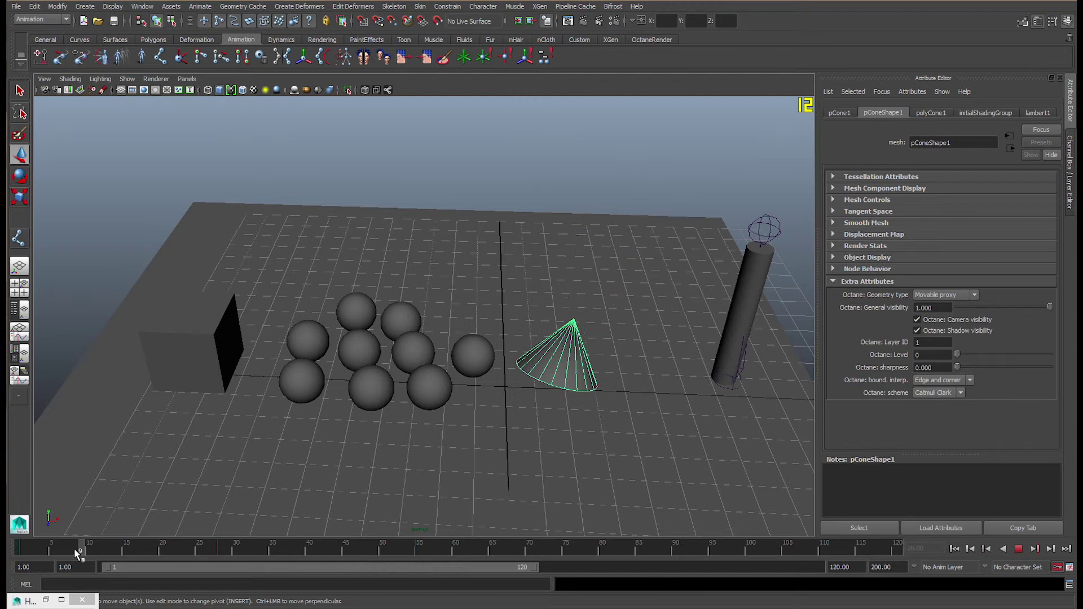
key("Escape")
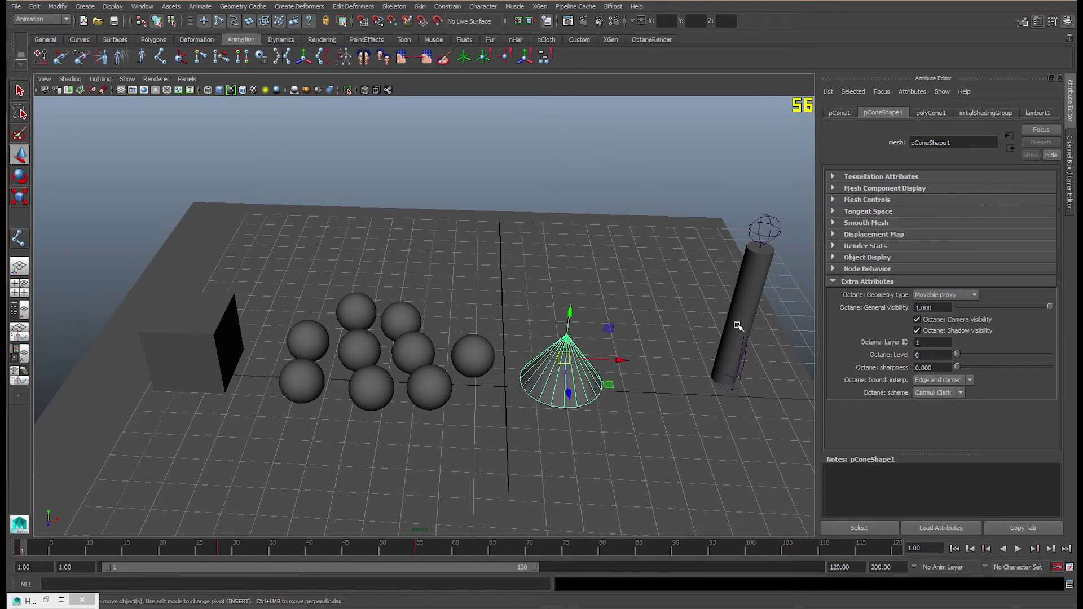
Set the cylinder's Octane geometry type to Reshapable proxy
left_click(757, 263)
left_click(752, 268)
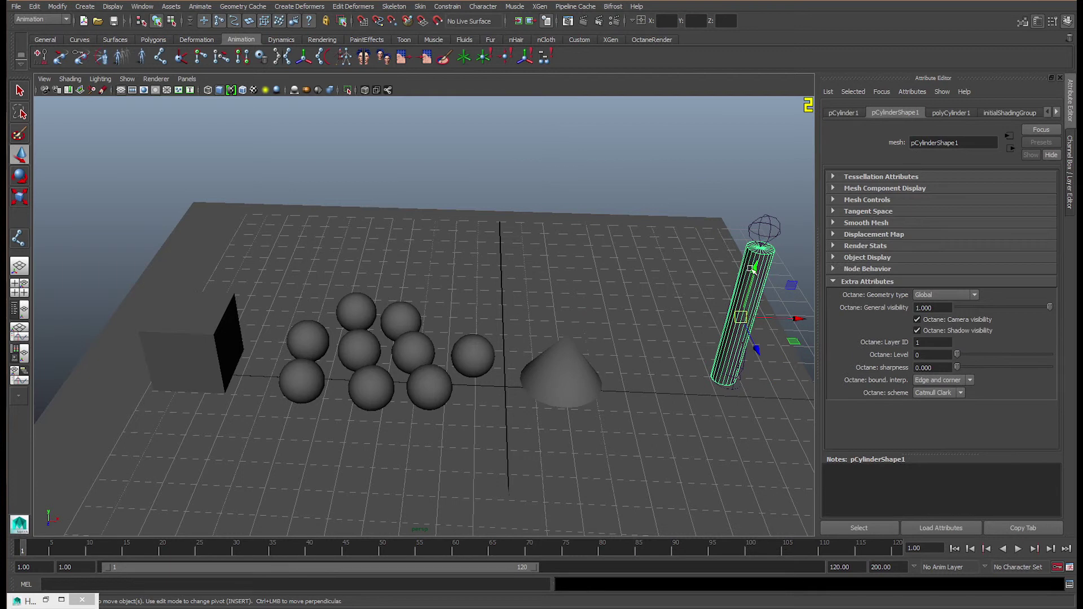
left_click(931, 295)
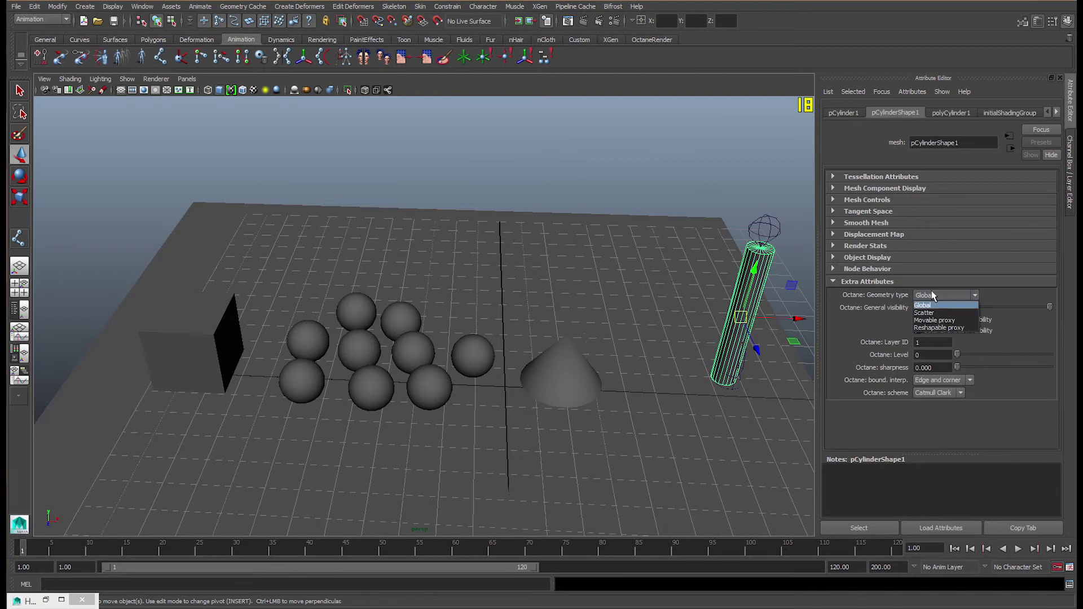
left_click(936, 328)
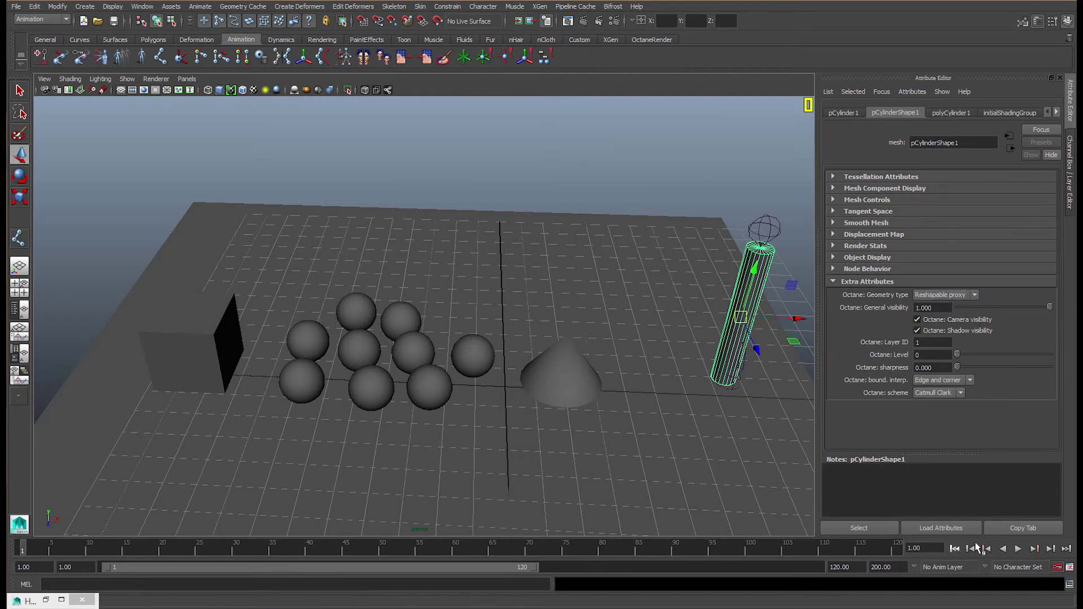
Play the animation, then rewind the timeline to frame 1
left_click(1018, 548)
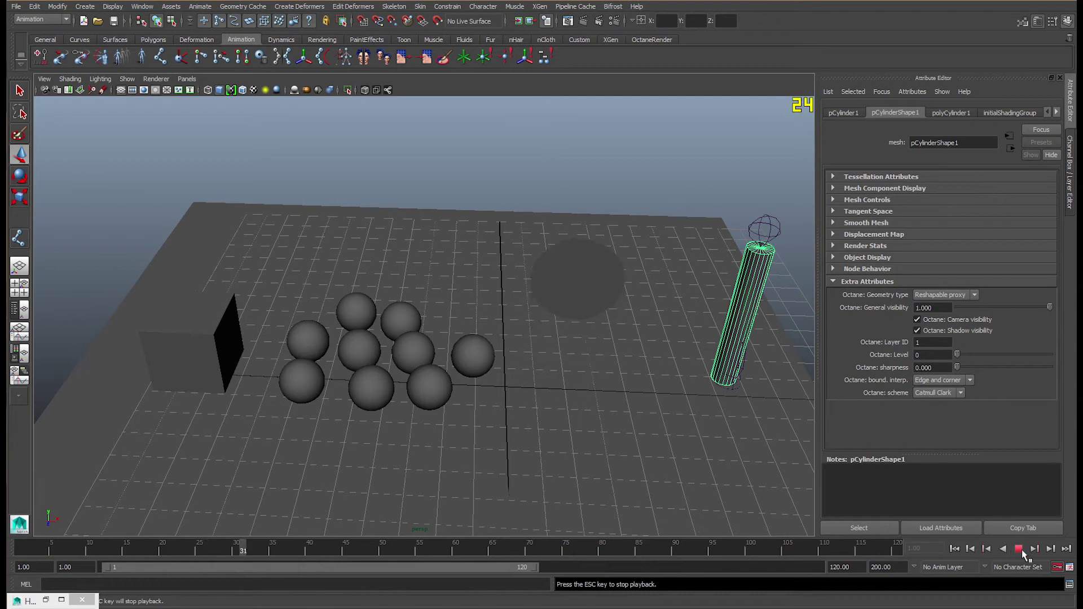
left_click(1018, 549)
left_click(368, 553)
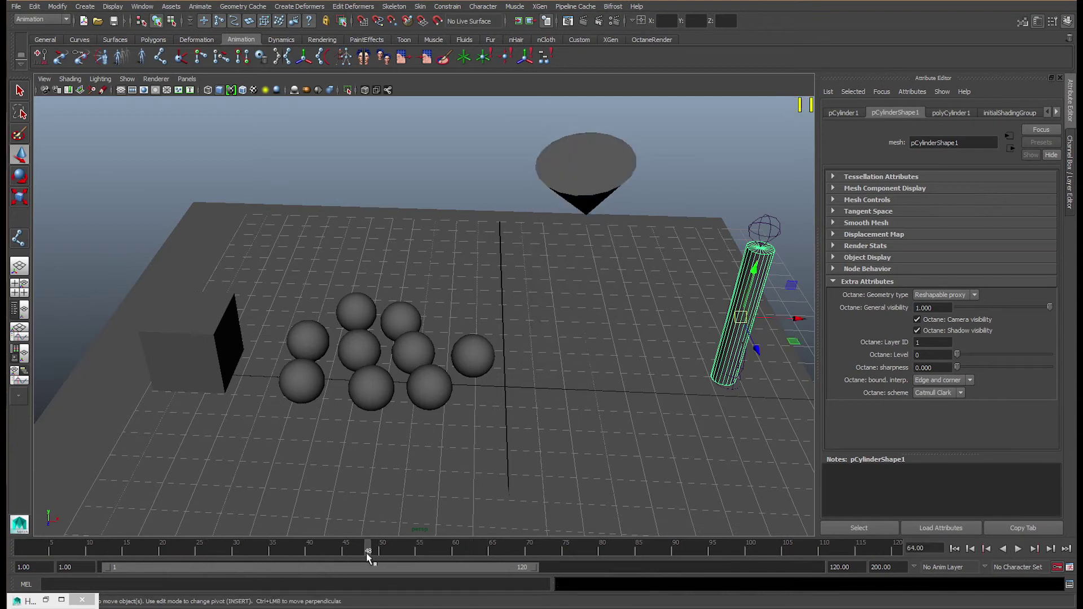
left_click_drag(367, 558, 23, 555)
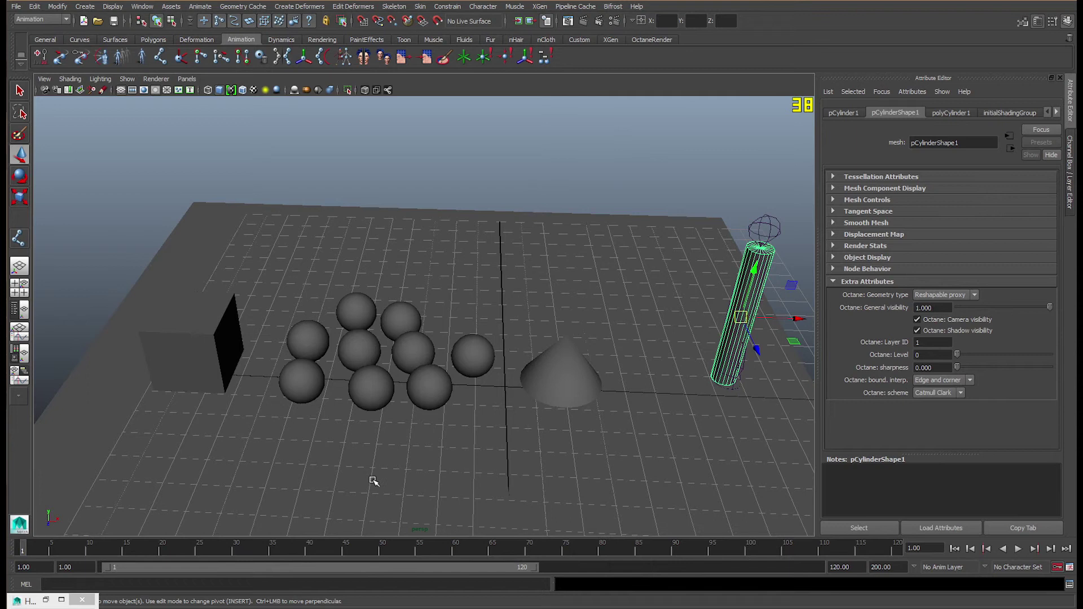